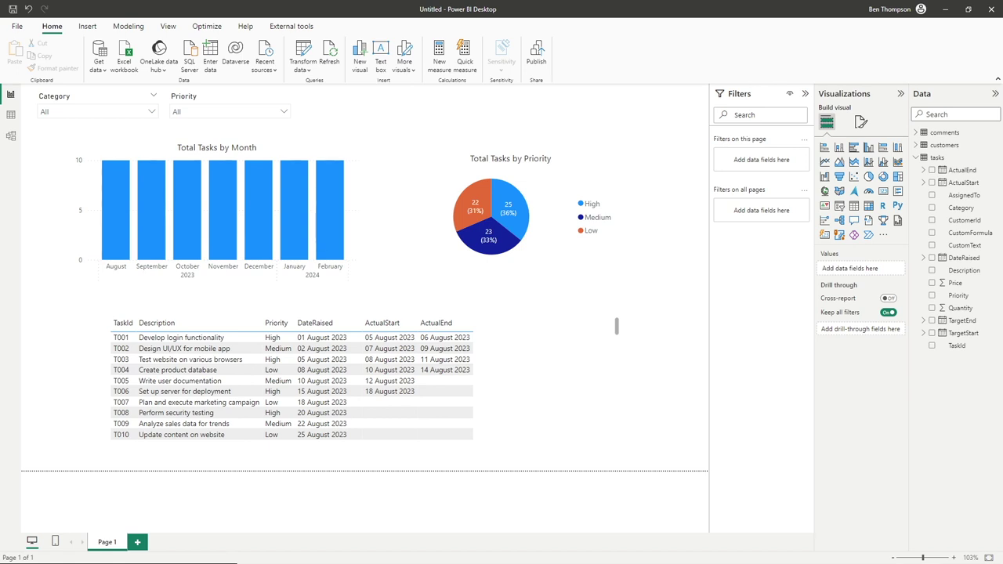
Step: Add Quantity and Price to the task table visual, then widen it and shift it left
click(576, 359)
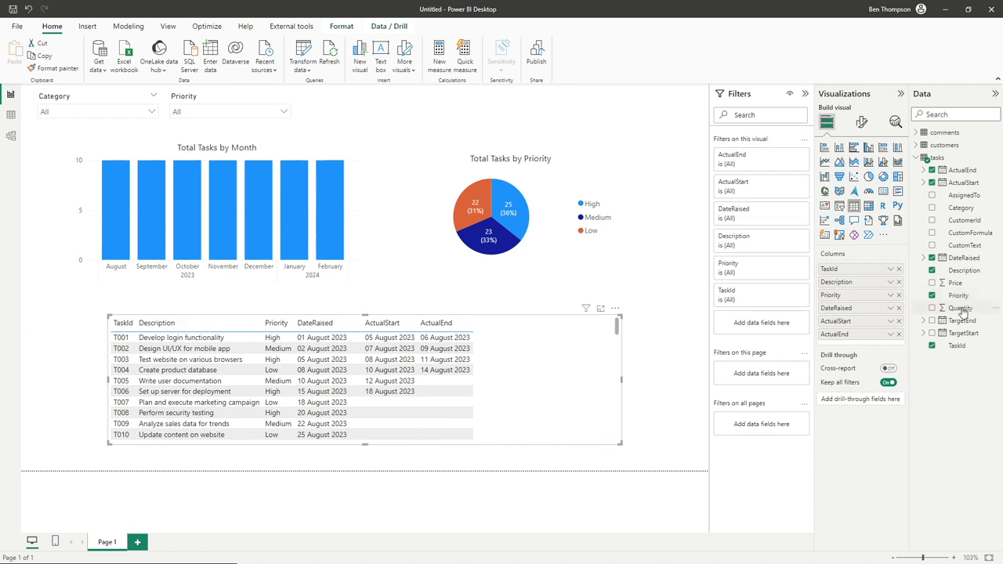
drag(962, 311, 847, 342)
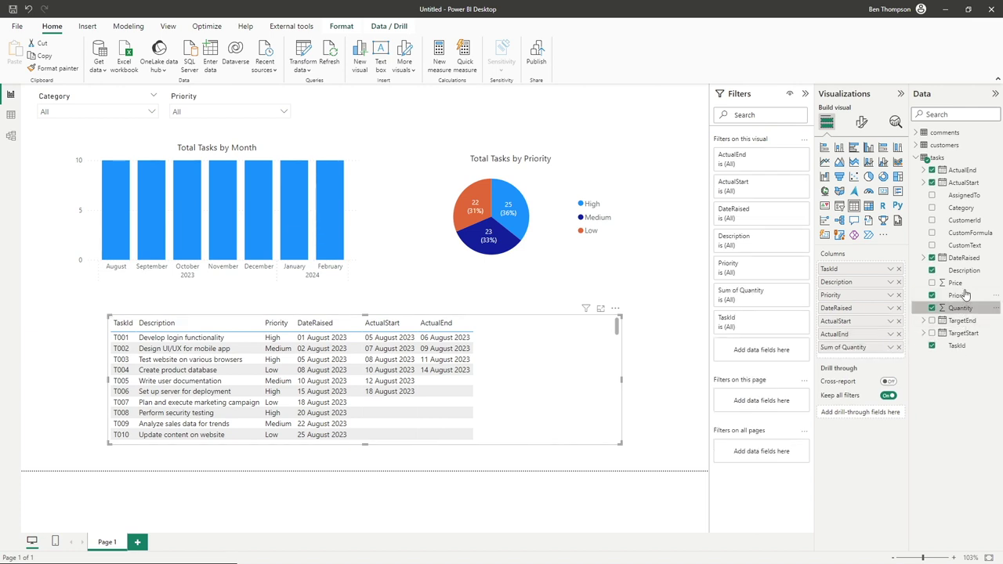
drag(956, 283, 884, 358)
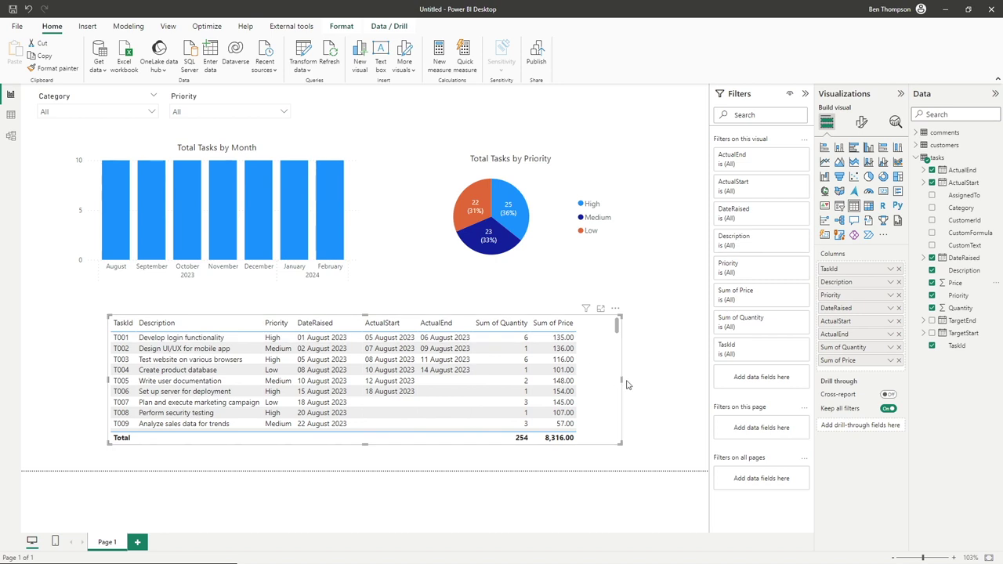
drag(627, 384, 677, 384)
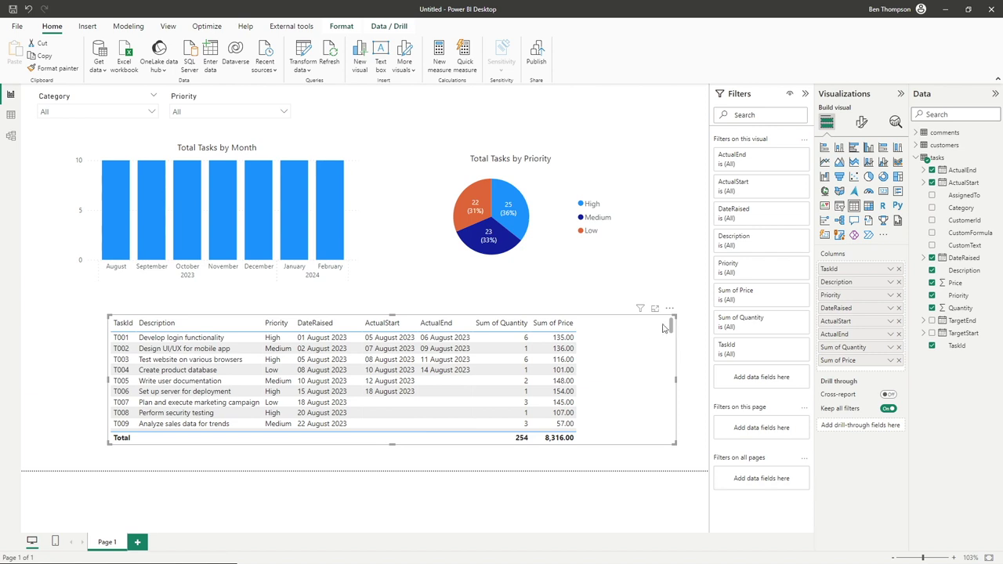
drag(670, 317, 646, 317)
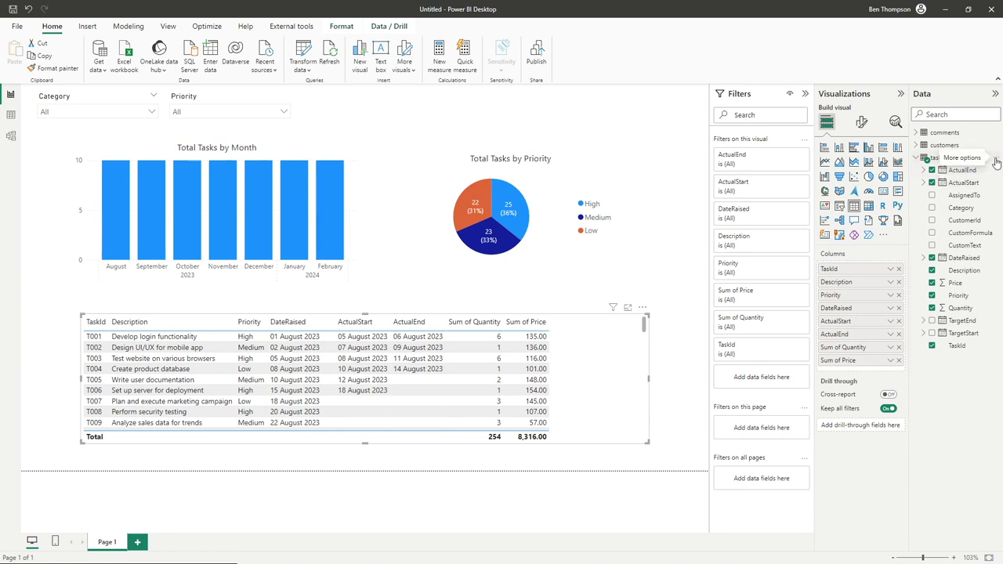
Step: Create a new calculated column in the tasks table, leaving its formula as 'Column ='
click(995, 162)
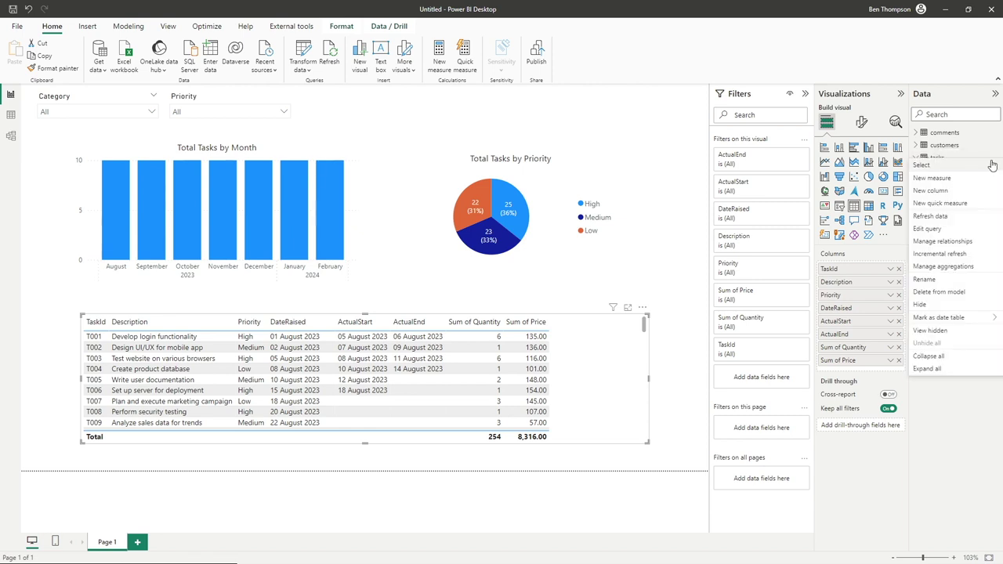
click(954, 191)
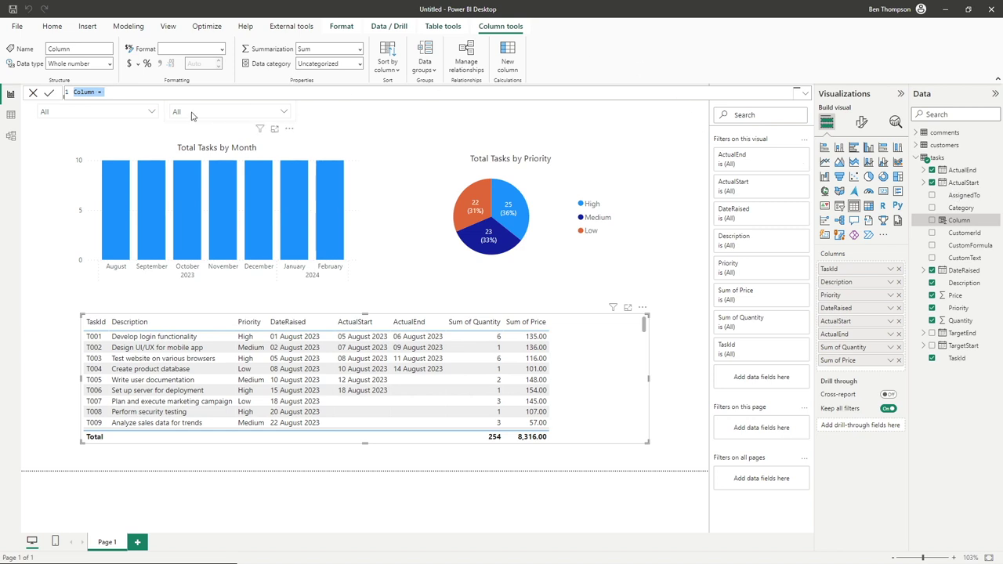
click(143, 94)
double_click(84, 92)
click(107, 95)
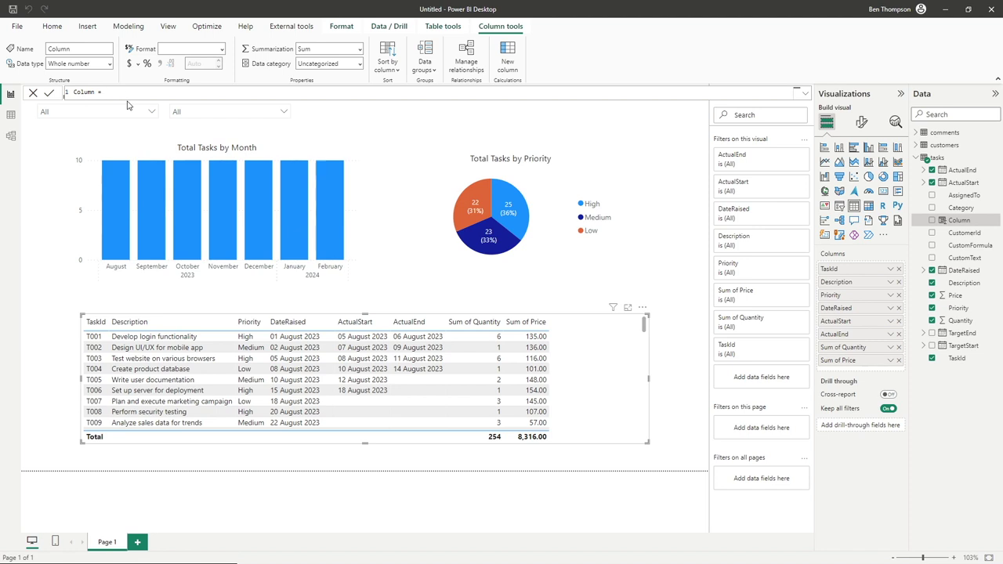
Step: Rename the new column to Revenue in the formula bar and start typing its expression
double_click(76, 93)
text(Revenue)
key(BackSpace)
key(BackSpace)
text(e)
text(quanti)
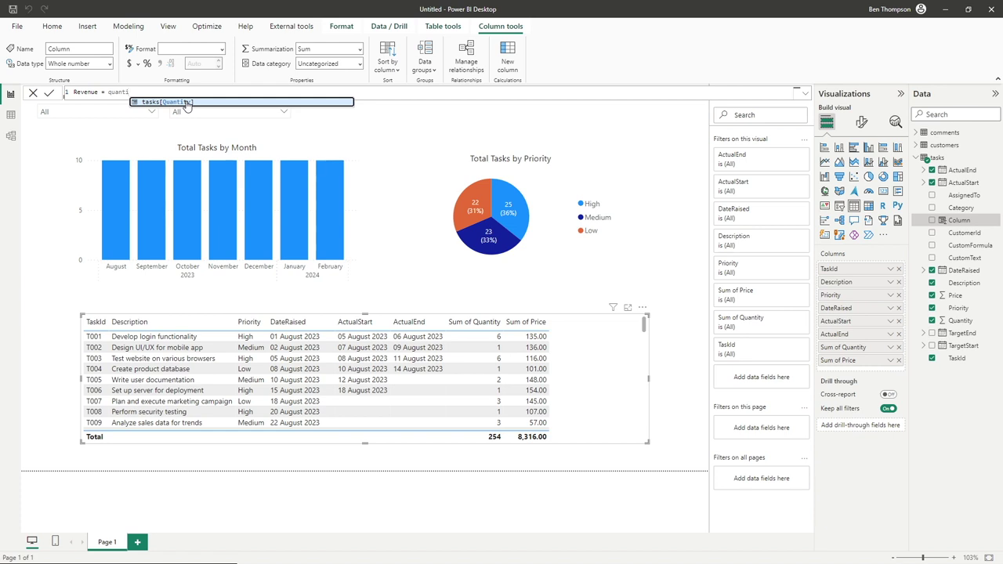
double_click(147, 92)
text(cus)
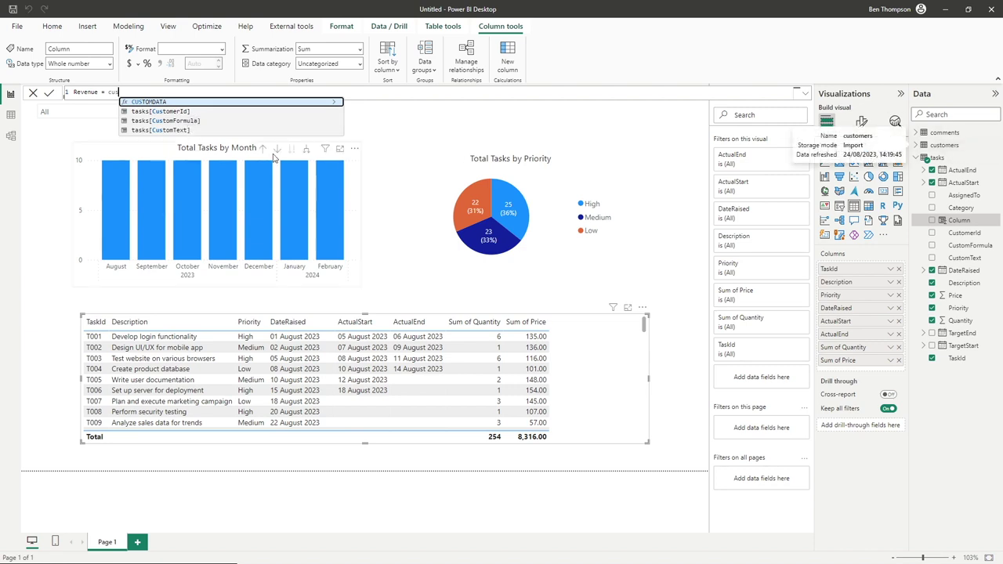
double_click(140, 93)
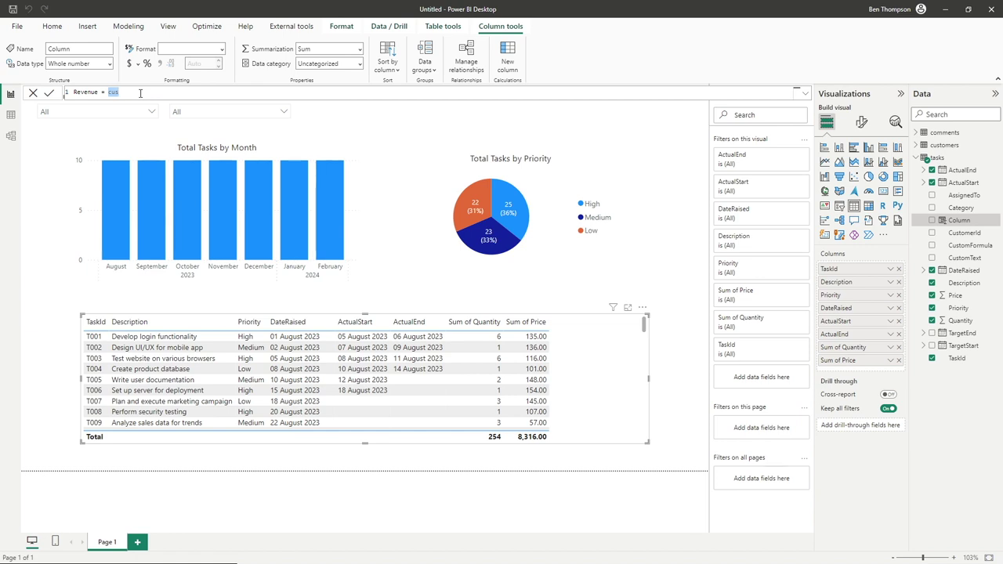
Step: Enter the formula tasks[Quantity] * tasks[Price], using autocomplete for the Price reference
text(tasks[Quantity])
text(* *)
key(BackSpace)
text(* price)
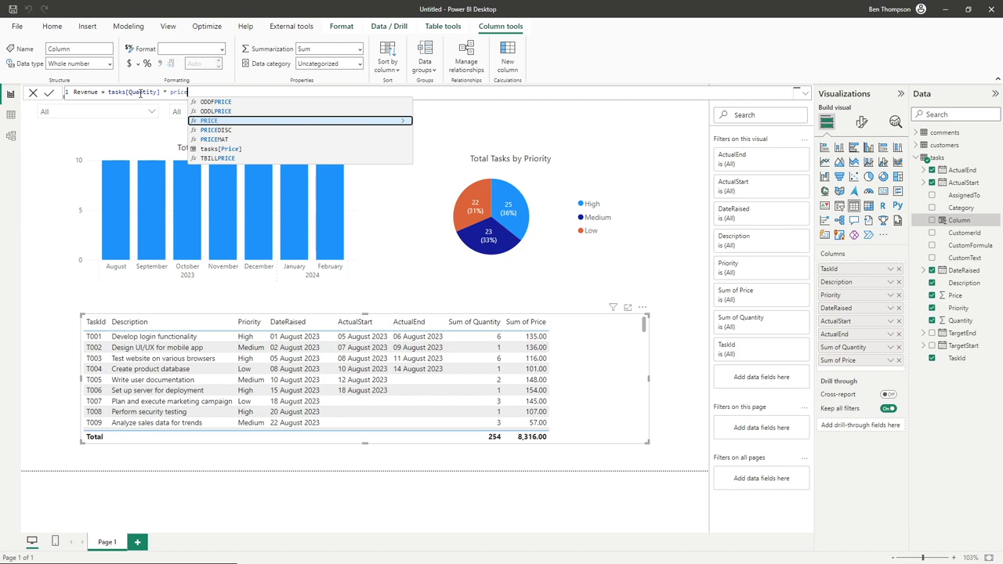
key(Down)
key(Down)
key(Down)
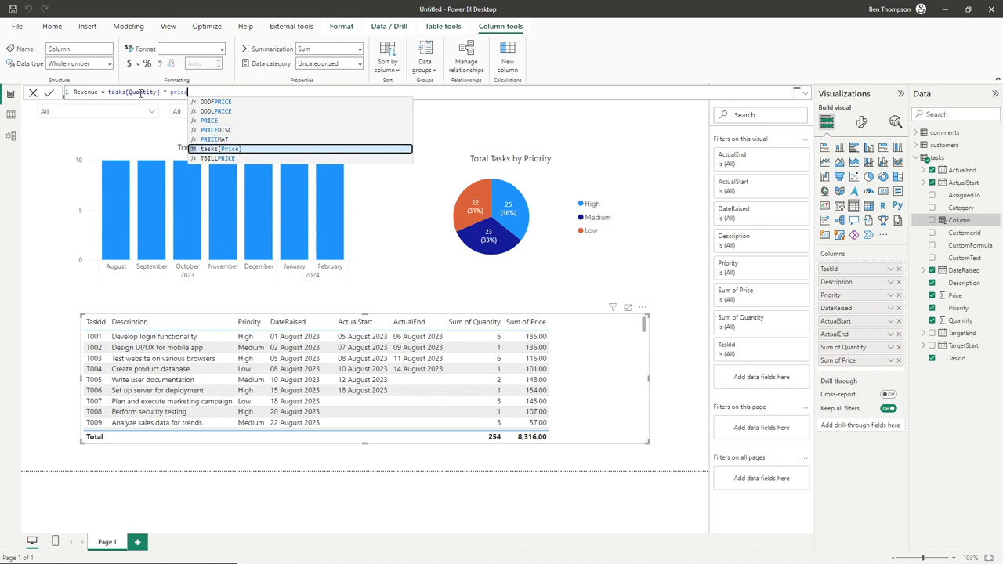
key(Tab)
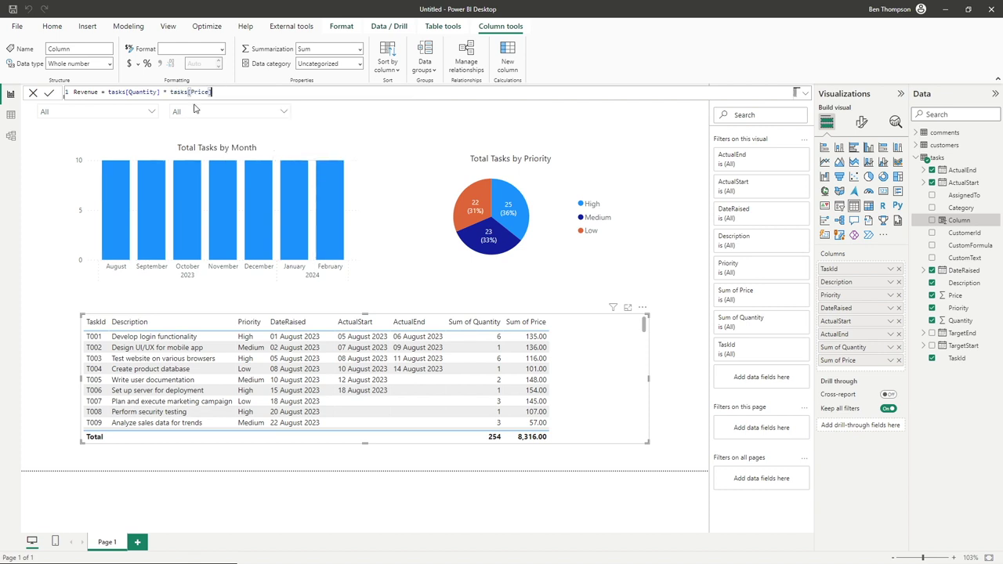
Step: Keep the tasks[Price] reference intact and commit the Revenue column formula
drag(171, 91, 188, 92)
text([)
key(ctrl+z)
key(ctrl+z)
double_click(143, 91)
double_click(199, 92)
click(222, 91)
click(49, 94)
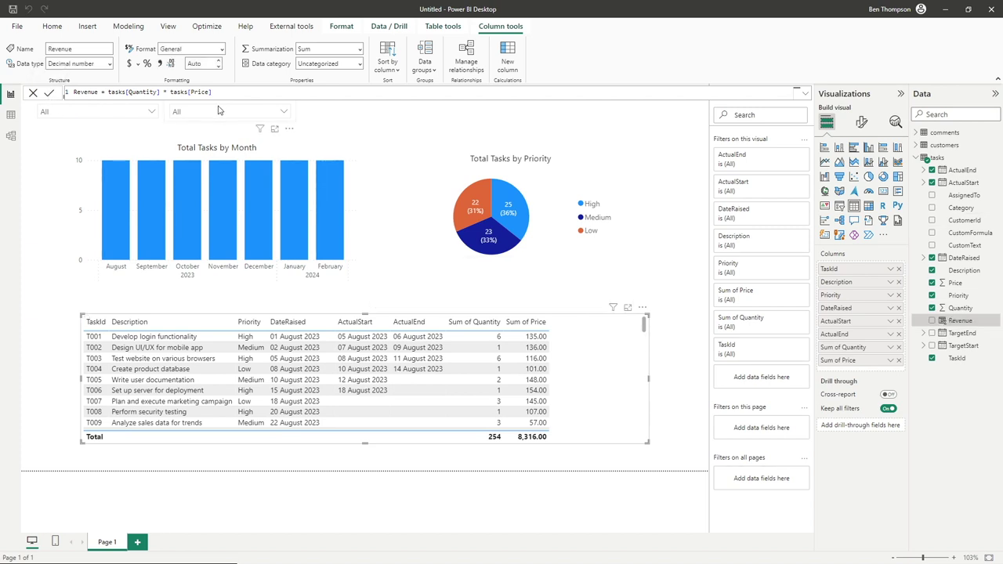
Step: Add Revenue to the task table visual as Sum of Revenue, totalling 29,902.00
click(34, 160)
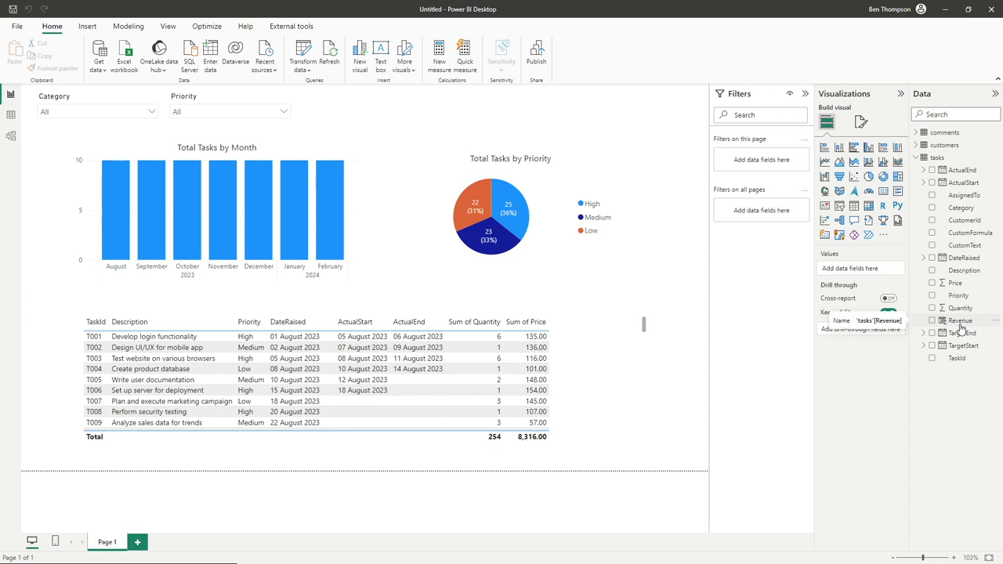
click(603, 378)
drag(972, 322, 887, 366)
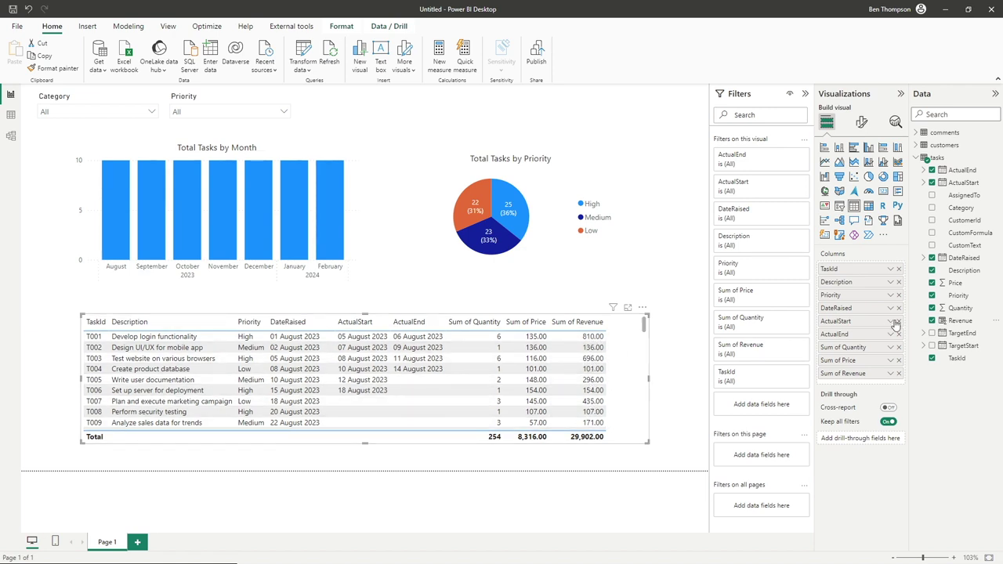
Step: Format the Revenue column as pound currency with two decimals, showing a £29,902.00 total
click(961, 321)
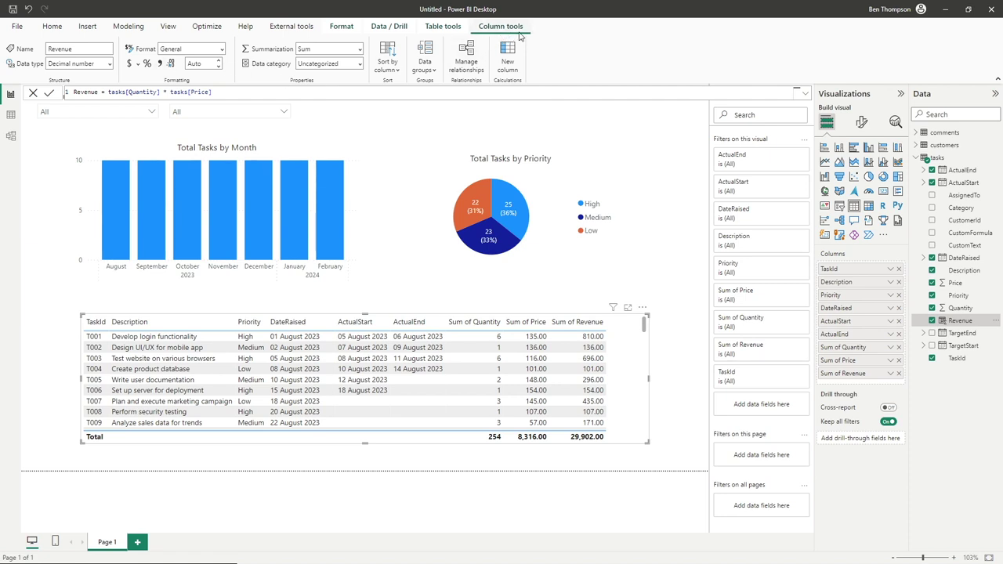
click(138, 65)
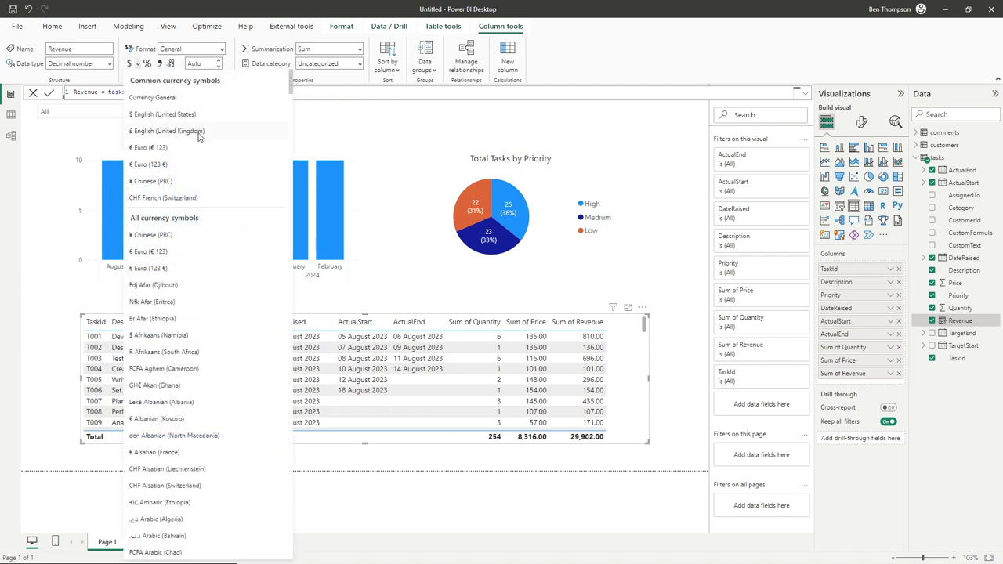
key(Escape)
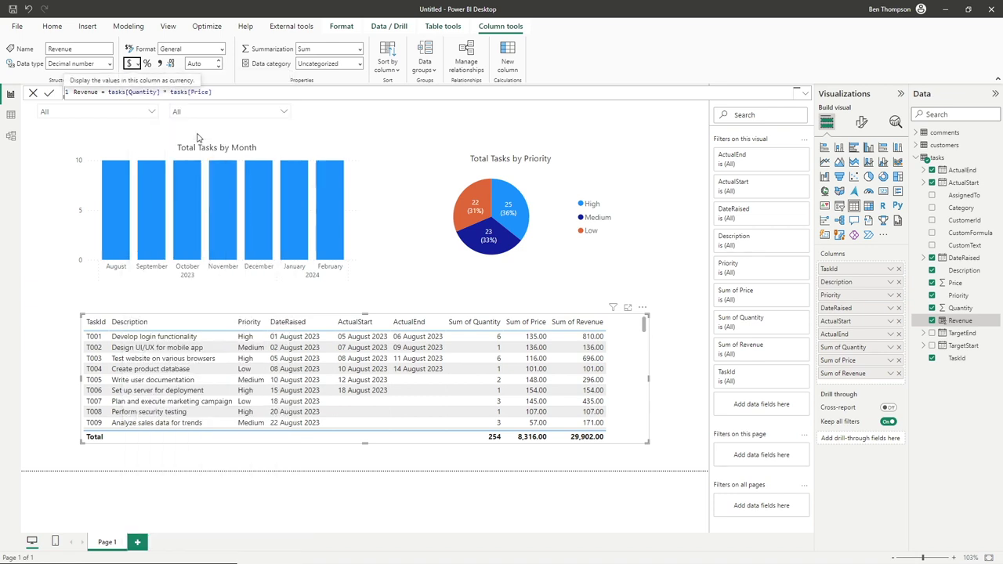
key(Return)
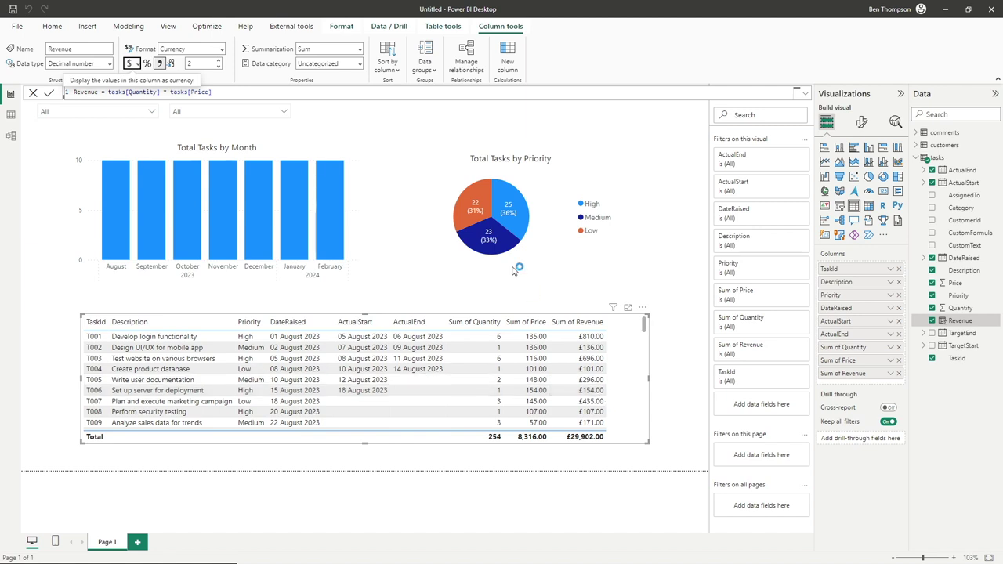
click(223, 49)
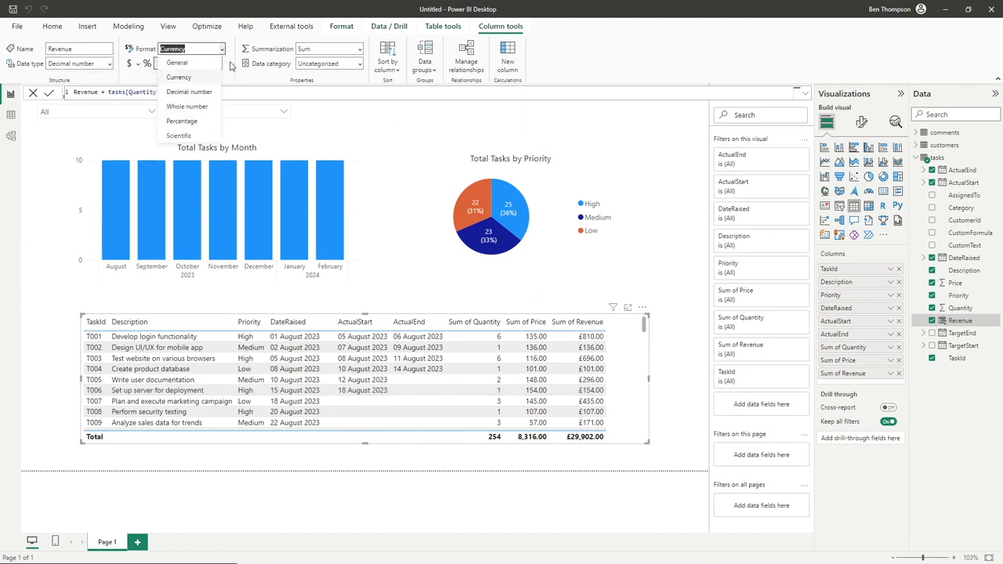
click(231, 66)
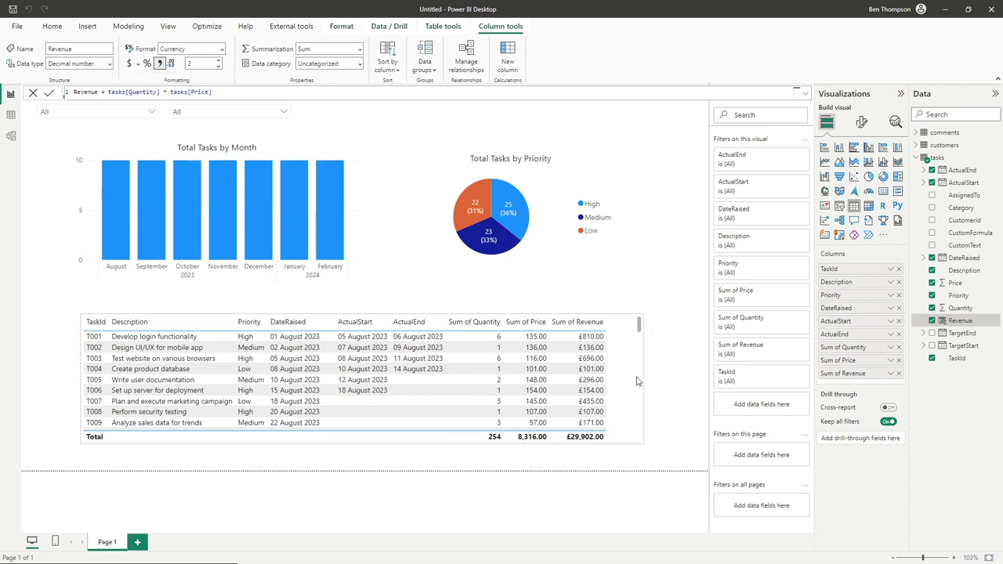
click(639, 380)
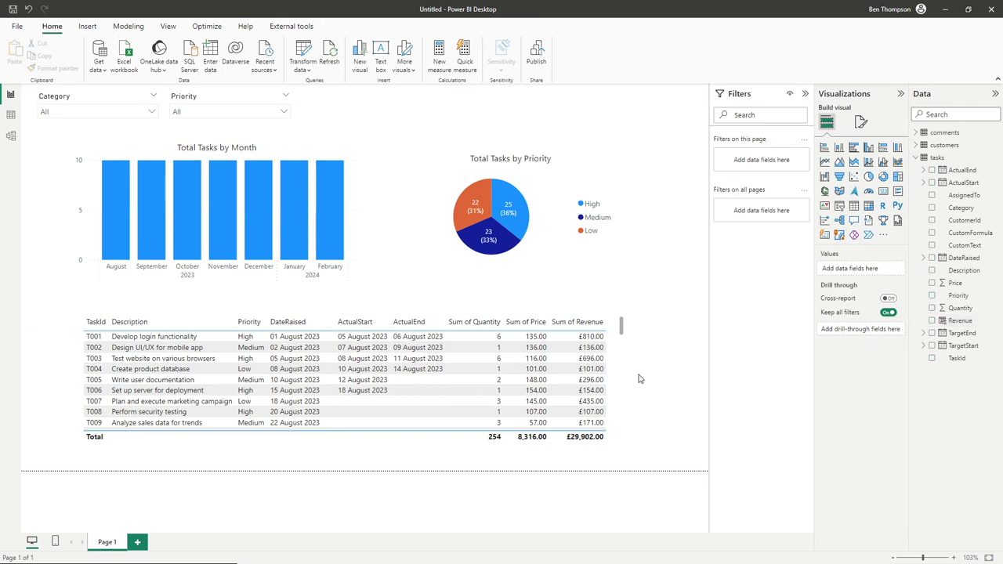